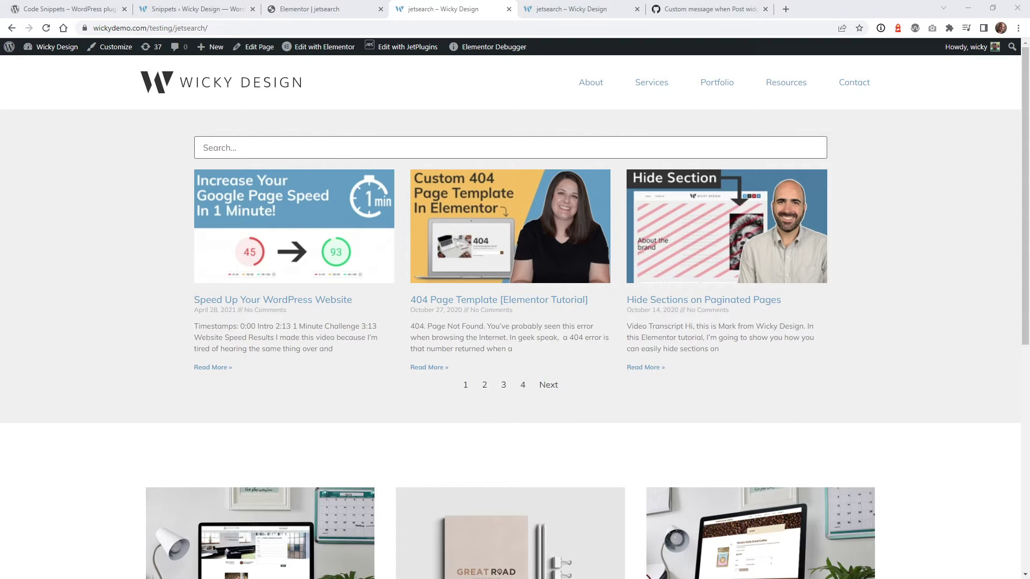
Search the posts for 'testt' and highlight the 'No results found.' heading on the other results tab
click(333, 154)
text(testt)
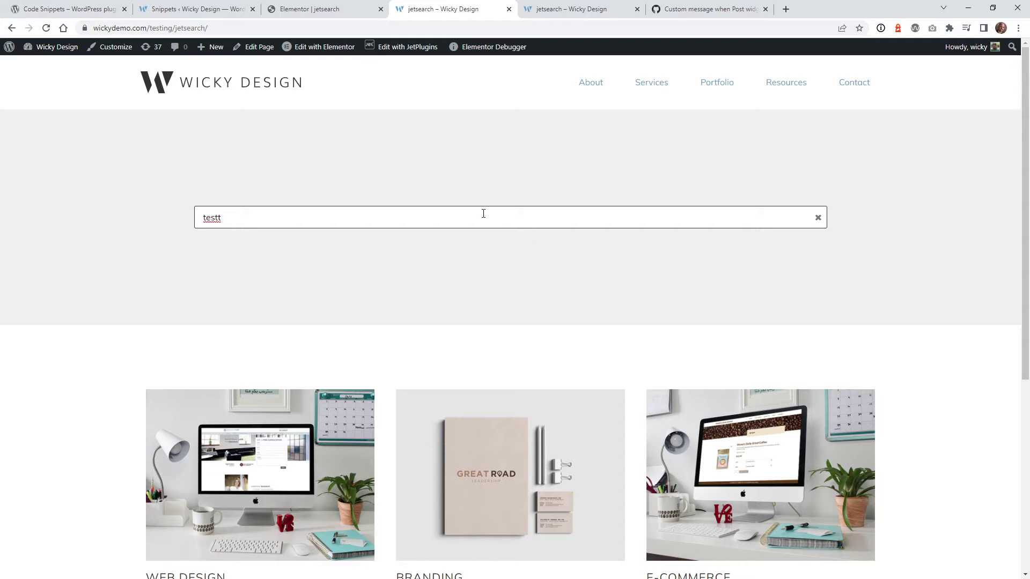
click(562, 16)
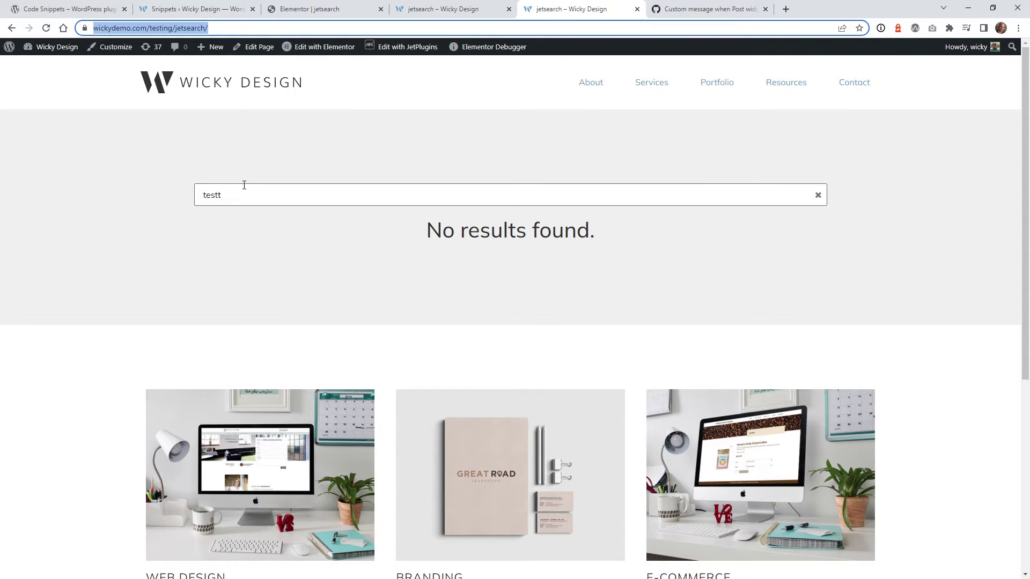
drag(419, 239, 607, 242)
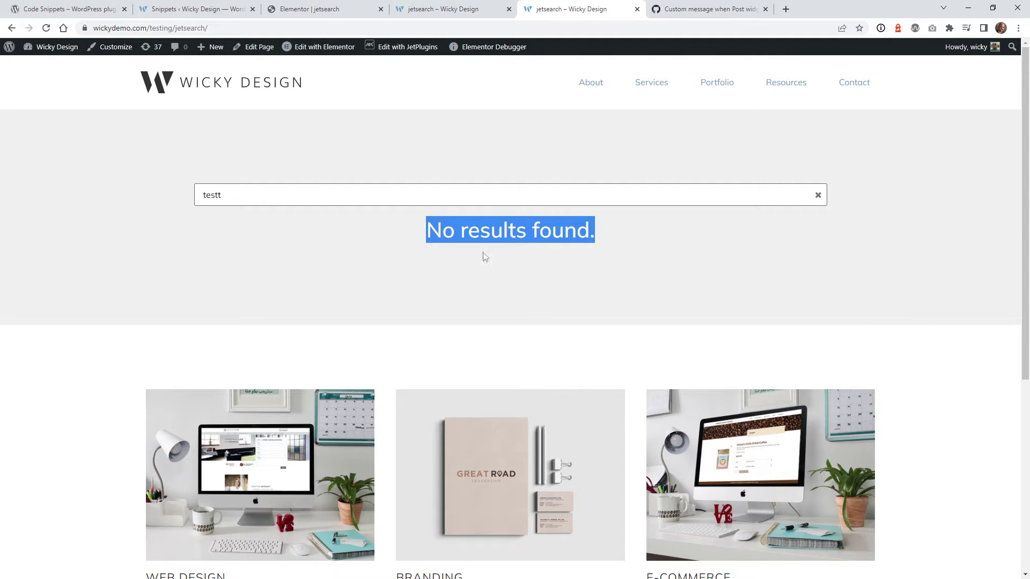
click(706, 11)
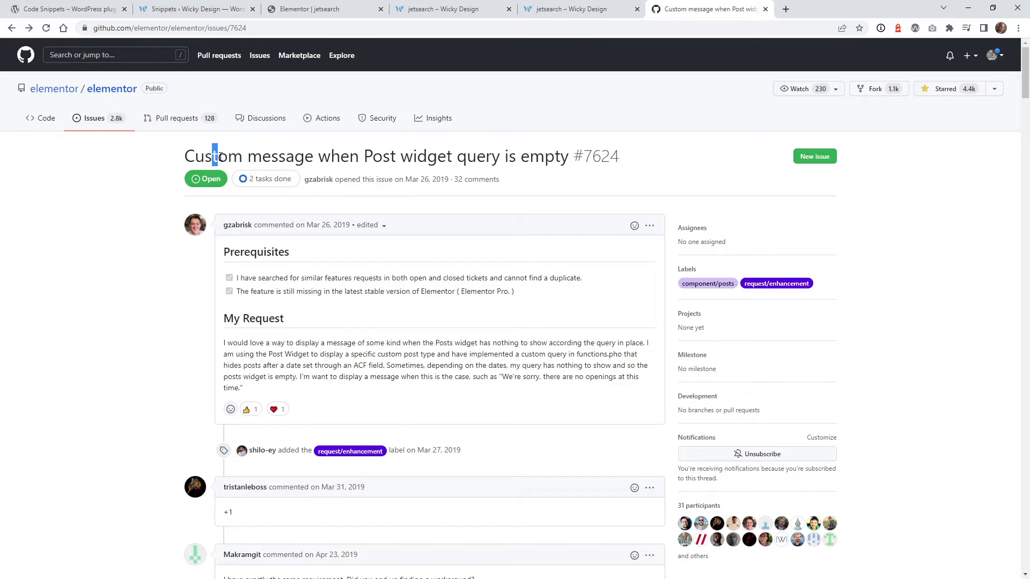
scroll(157, 298, down, 8)
scroll(157, 298, down, 12)
scroll(324, 274, down, 6)
scroll(322, 271, down, 6)
scroll(340, 279, down, 2)
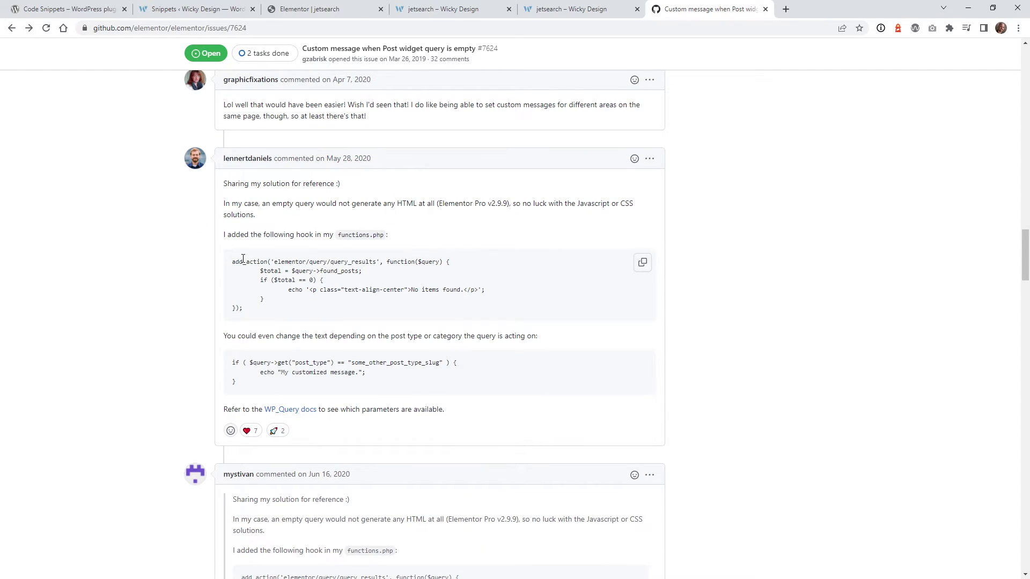
Highlight the 'No results found.' heading on the search results page, then go to the Code Snippets plugin page
click(571, 9)
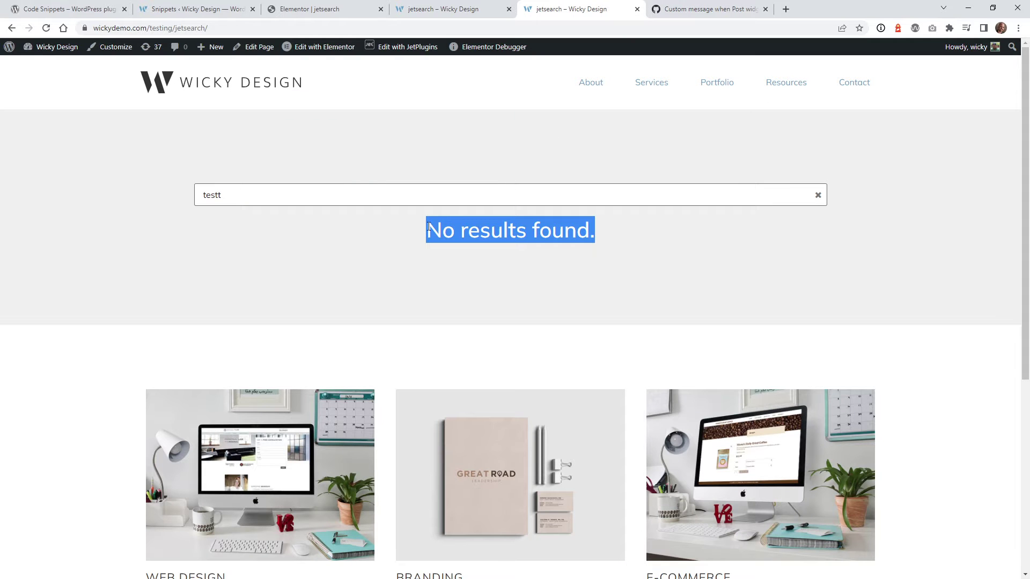
click(545, 223)
drag(617, 236, 419, 232)
key(ctrl+1)
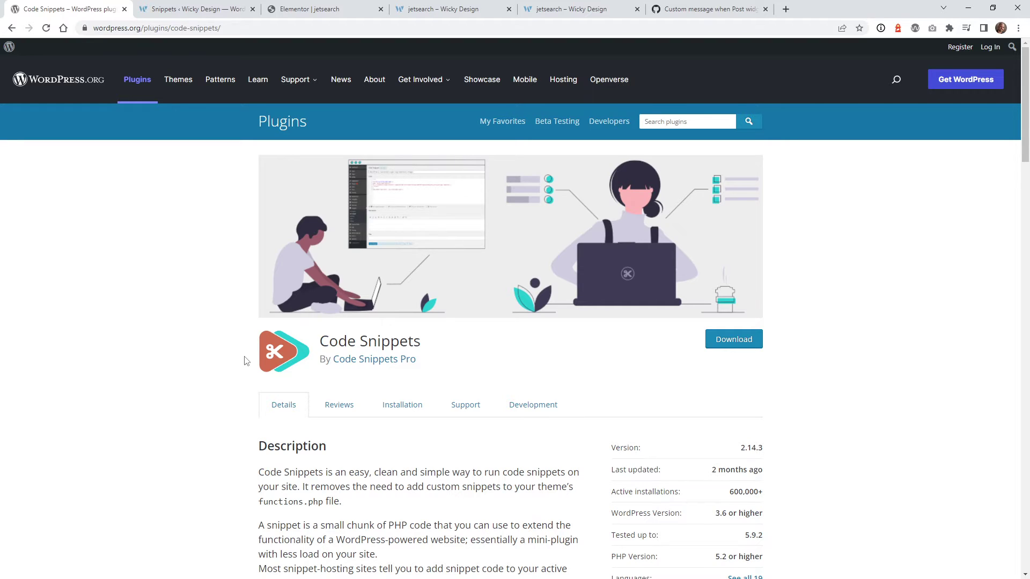
Open the 'Elementor Functions' snippet from the bottom of the All Snippets list
click(206, 6)
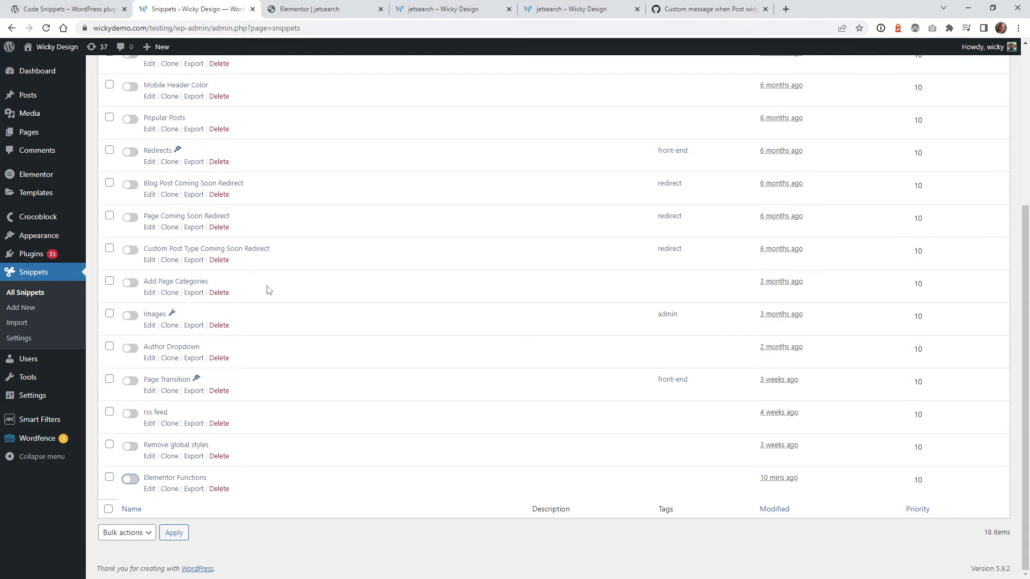
scroll(268, 298, up, 4)
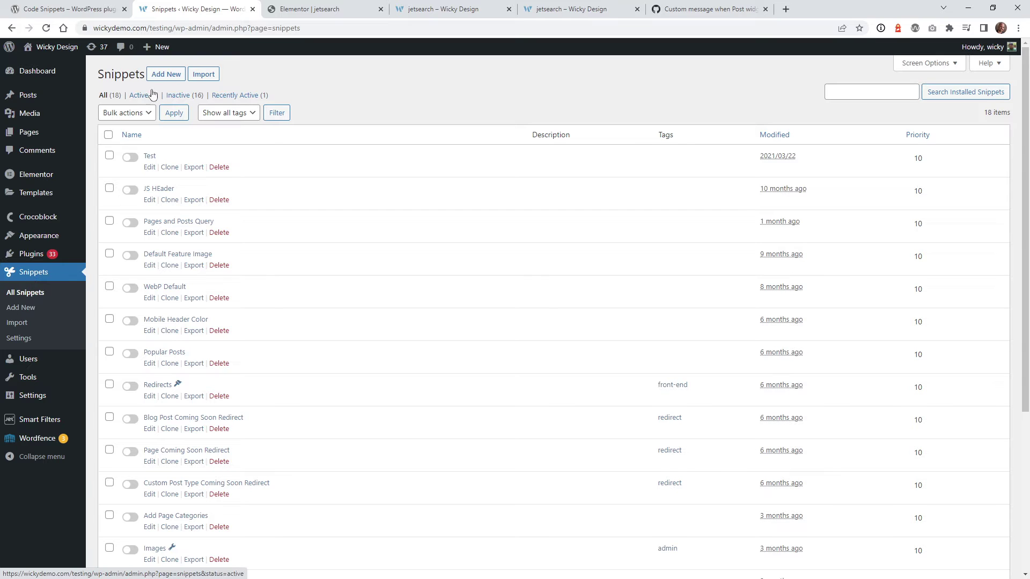
scroll(219, 260, down, 5)
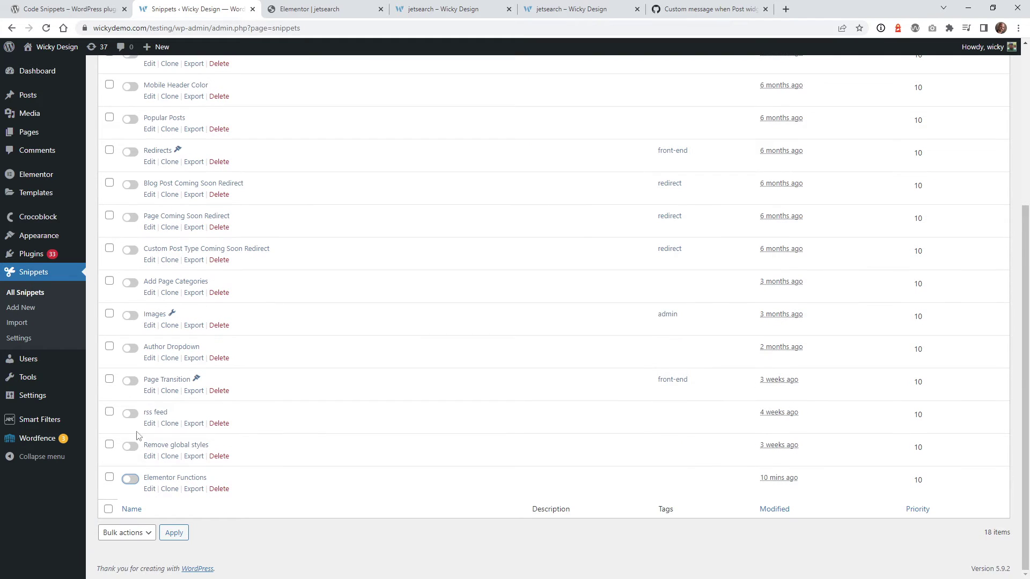
click(181, 479)
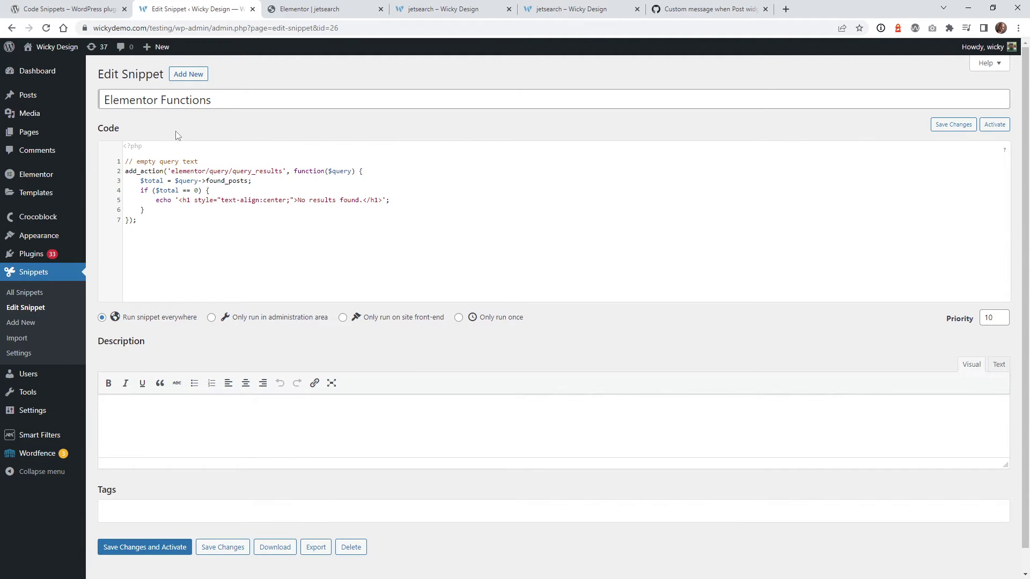
Compare the snippet's seven lines of code against the GitHub solution
click(200, 101)
drag(230, 101, 192, 101)
drag(137, 221, 119, 168)
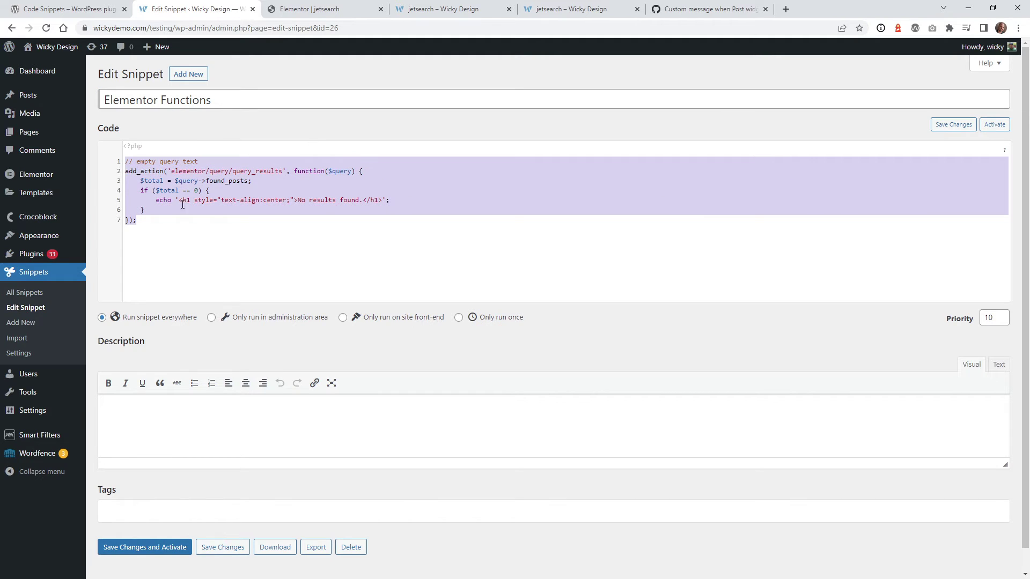
click(709, 10)
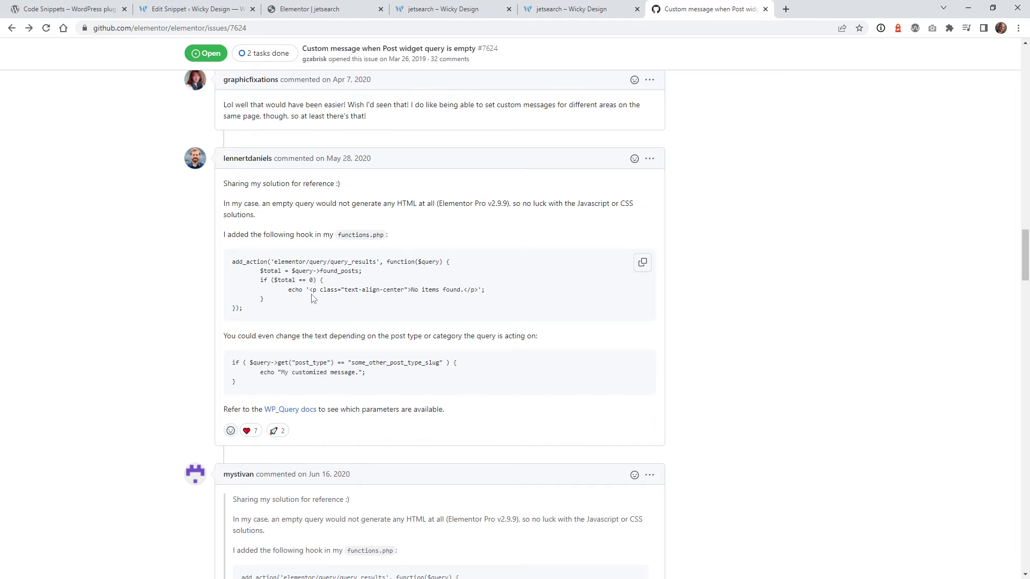
scroll(156, 263, up, 2)
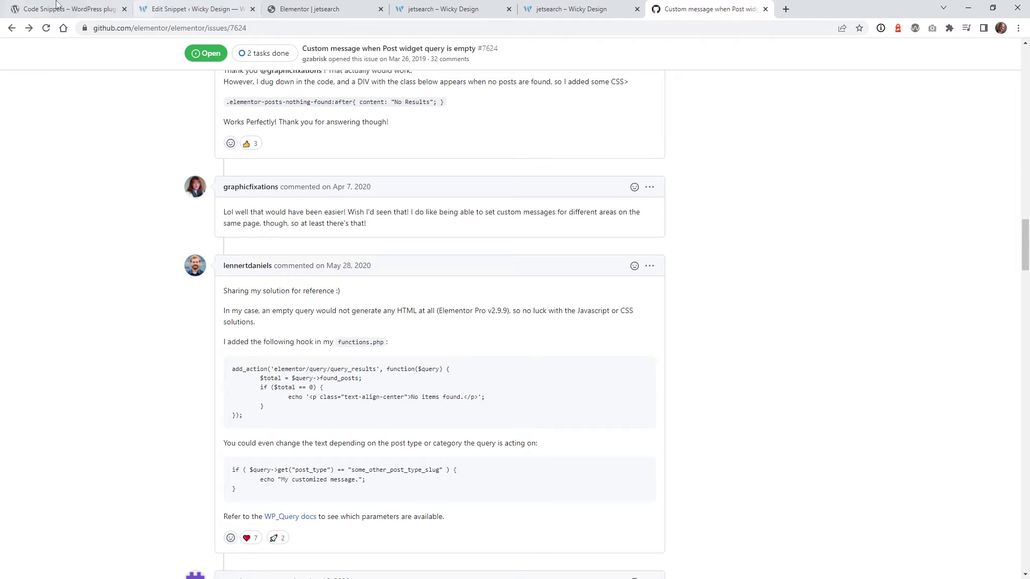
click(192, 9)
drag(192, 233, 112, 166)
click(313, 222)
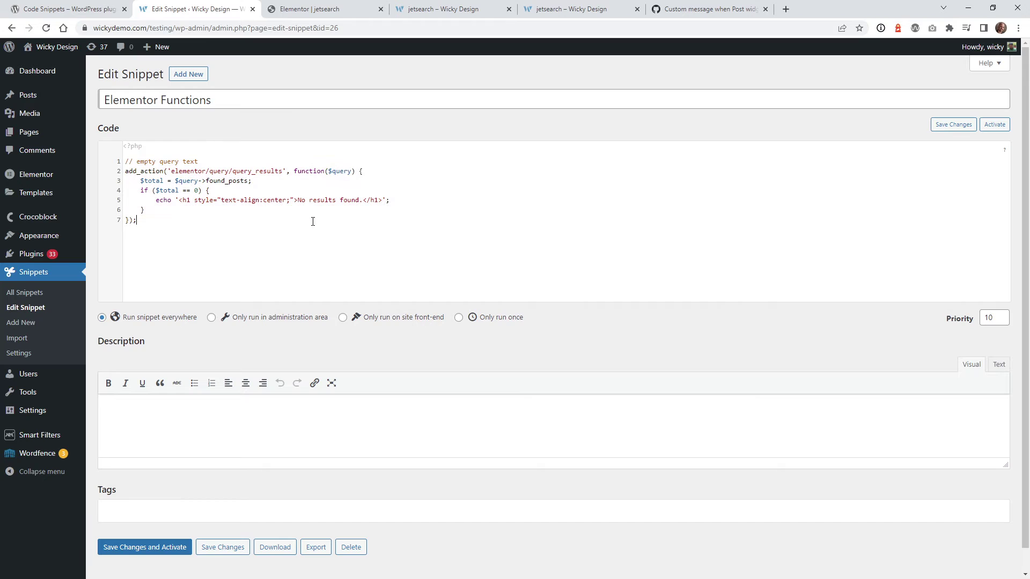
Highlight the 'No results found.' text, the text-align:center style and the empty-results check
drag(298, 200, 365, 203)
click(571, 10)
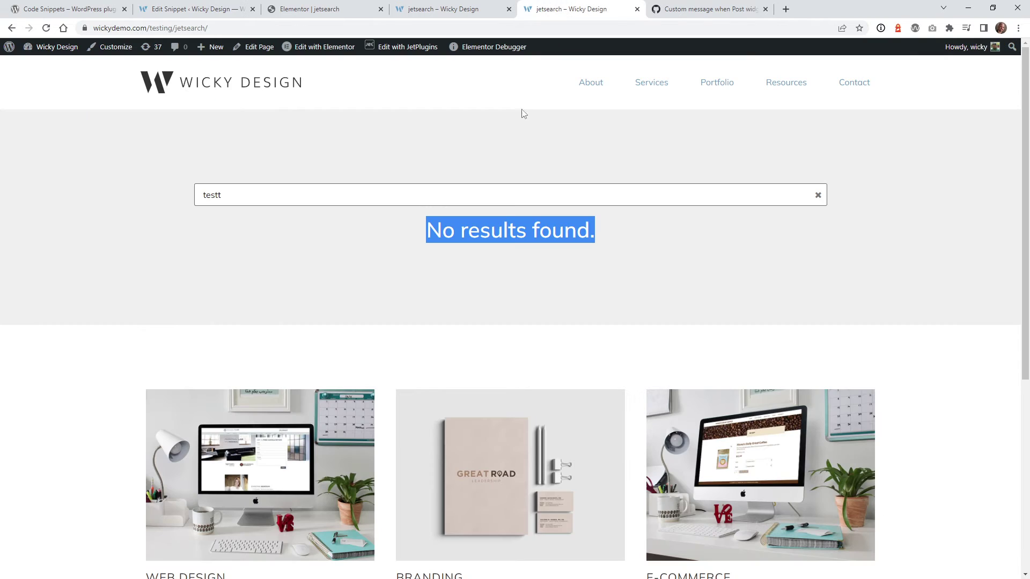
click(229, 4)
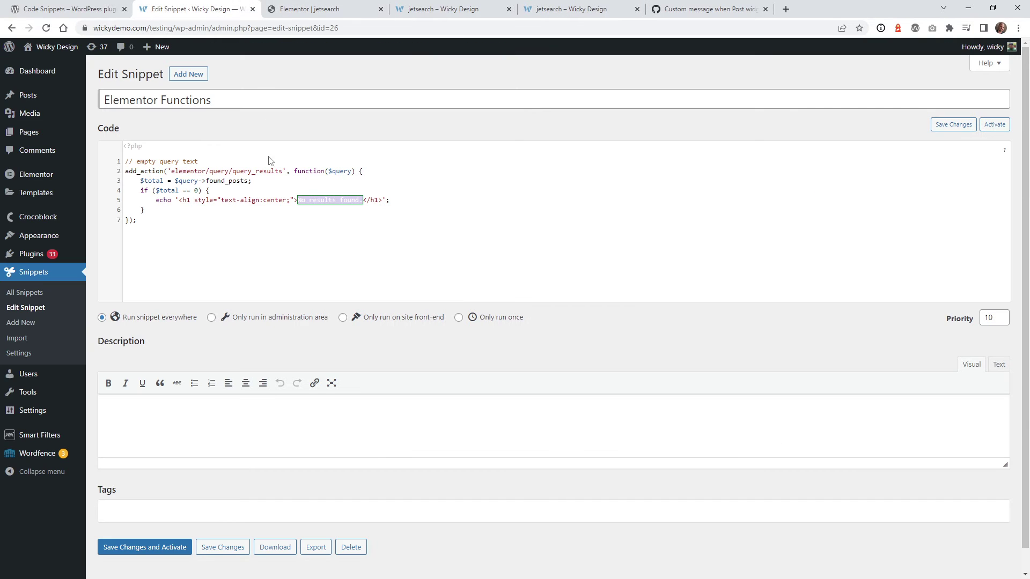
click(186, 199)
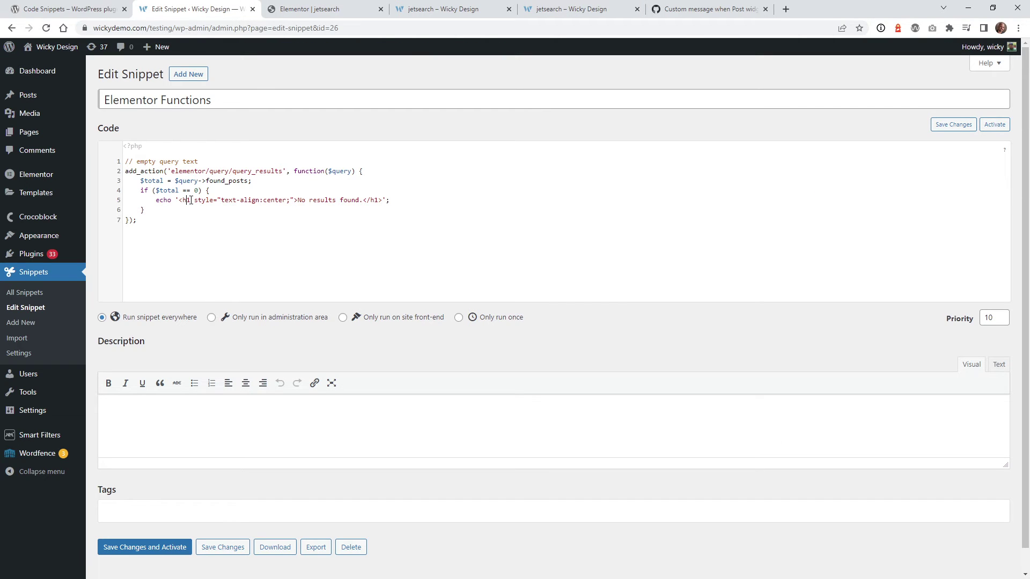
click(222, 200)
drag(252, 200, 144, 210)
click(279, 200)
drag(295, 200, 191, 200)
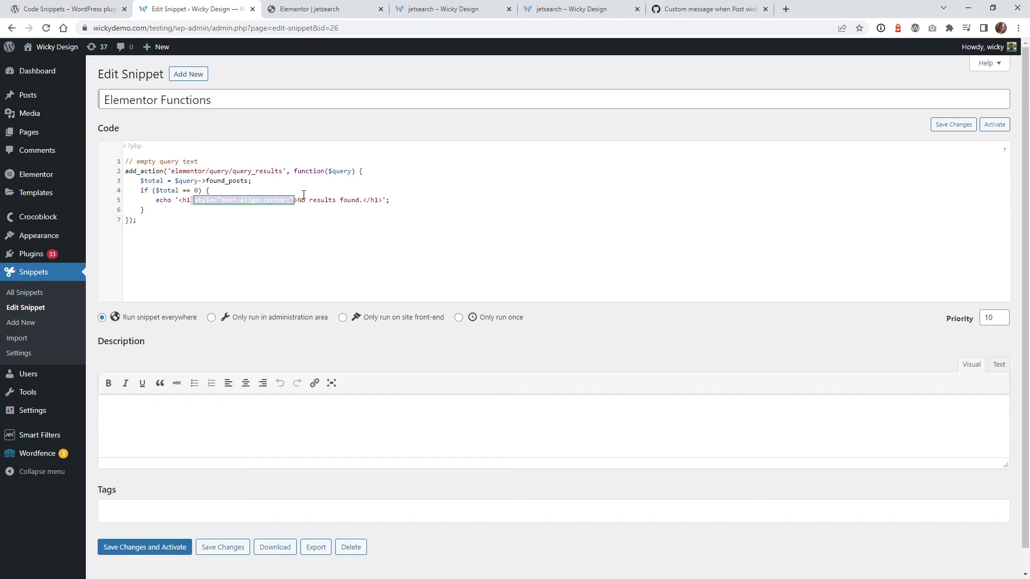
drag(304, 195, 346, 210)
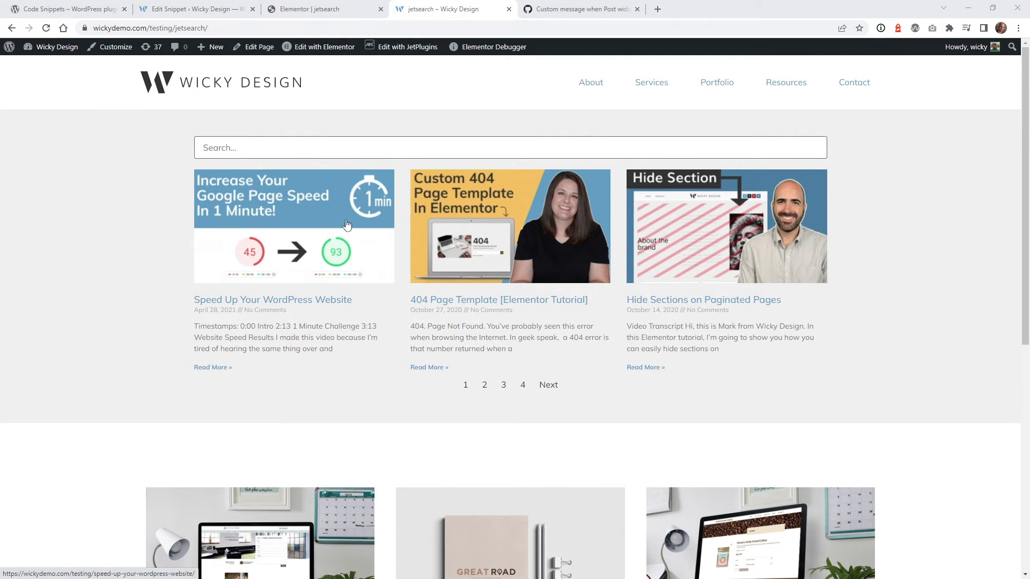
Search for 'testt' and highlight the resulting 'No results found.' heading
click(273, 146)
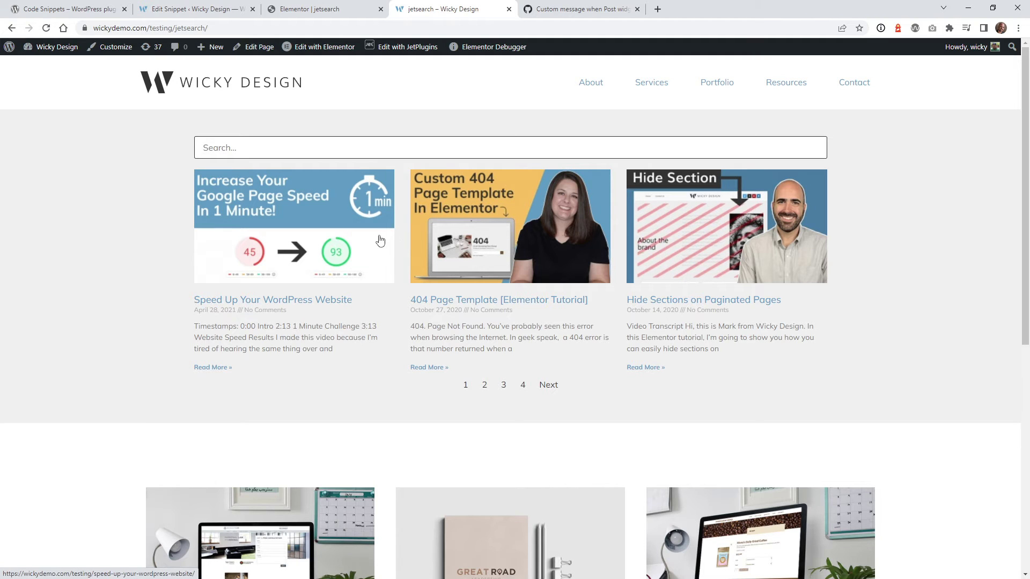
text(testt)
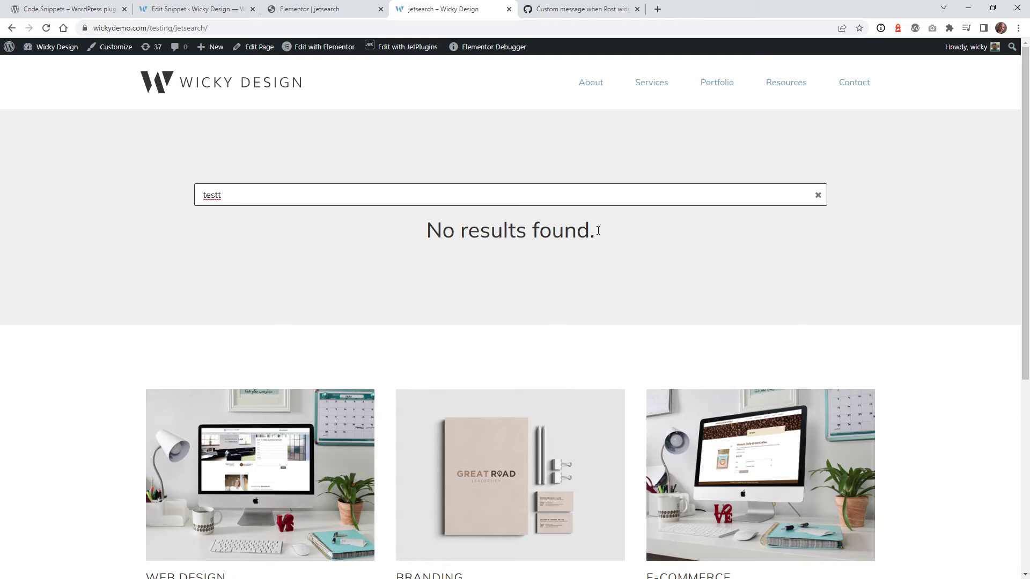
drag(600, 235, 414, 238)
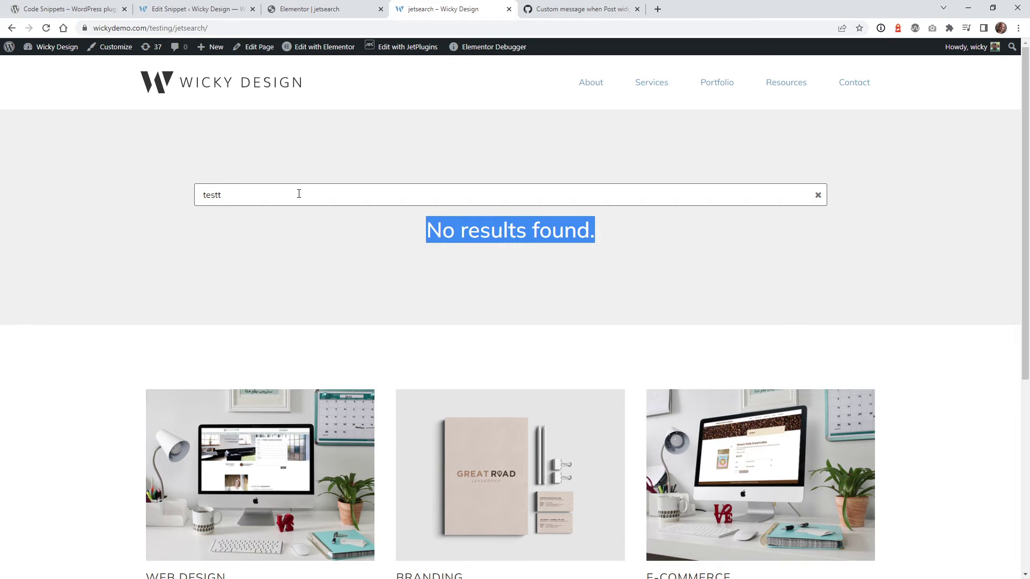
Clear the search so all posts are listed again
click(818, 196)
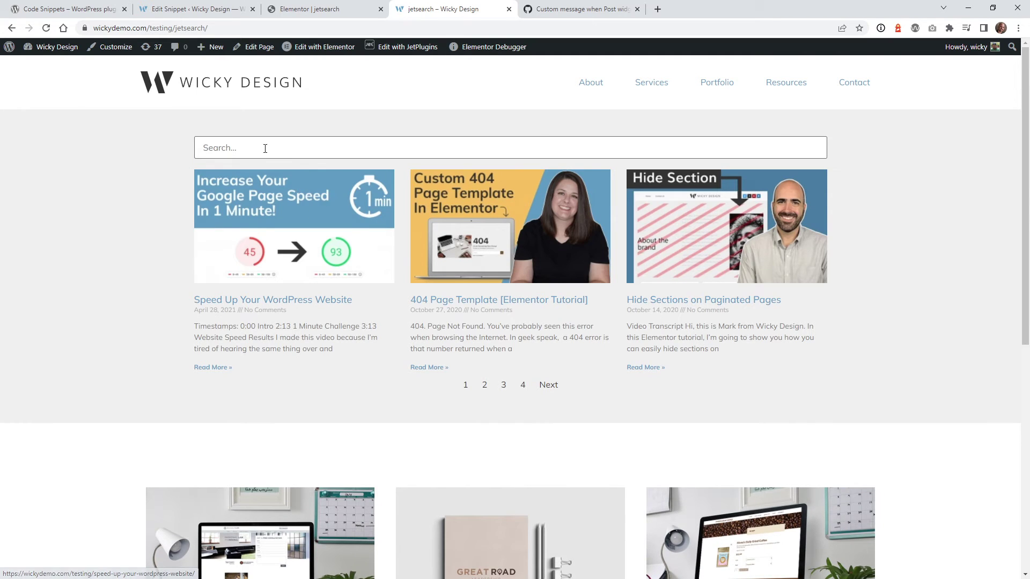
click(221, 148)
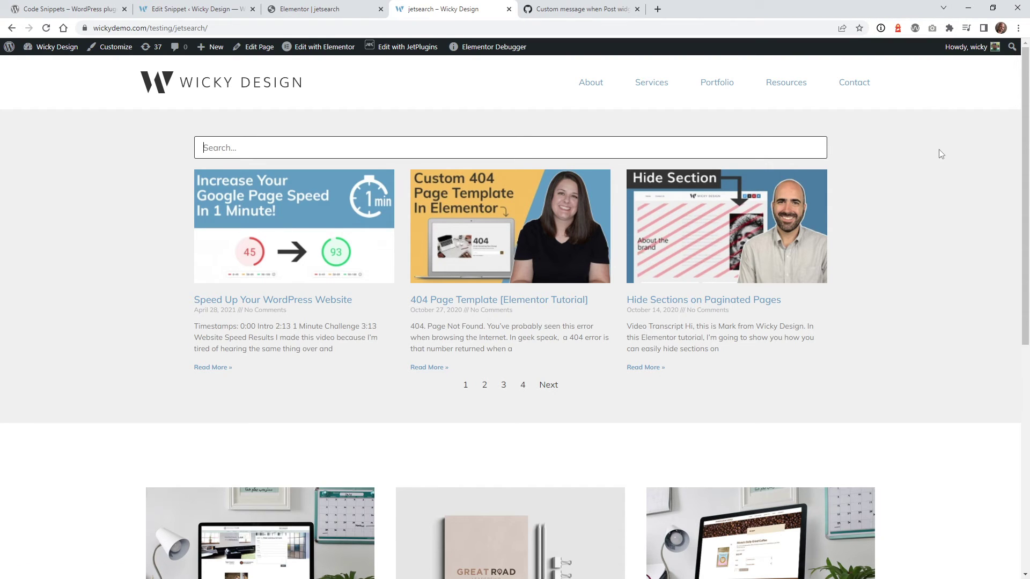
click(373, 143)
Change the Elementor Posts widget's query source to Manual Selection
key(ctrl+shift+Tab)
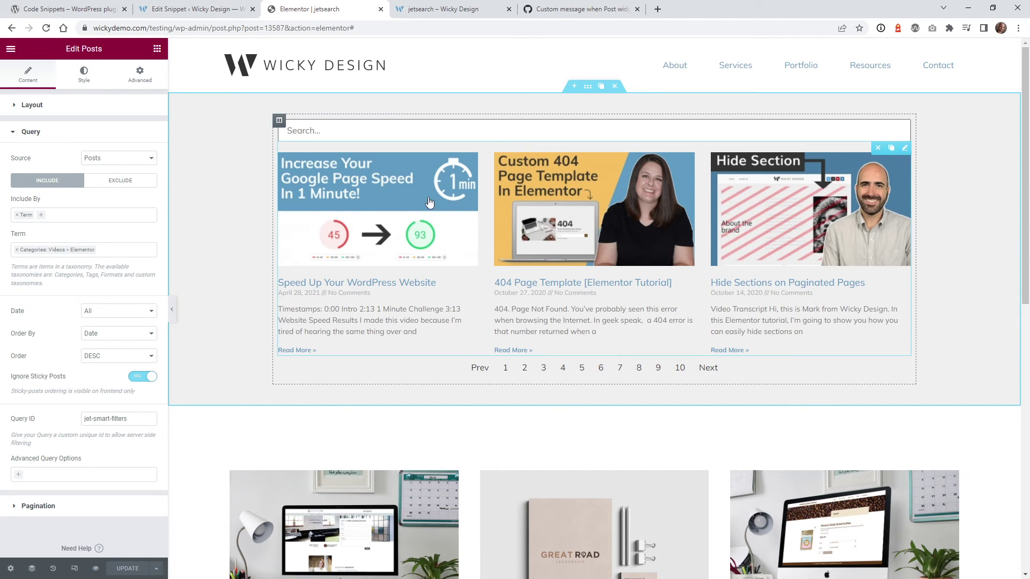
click(106, 158)
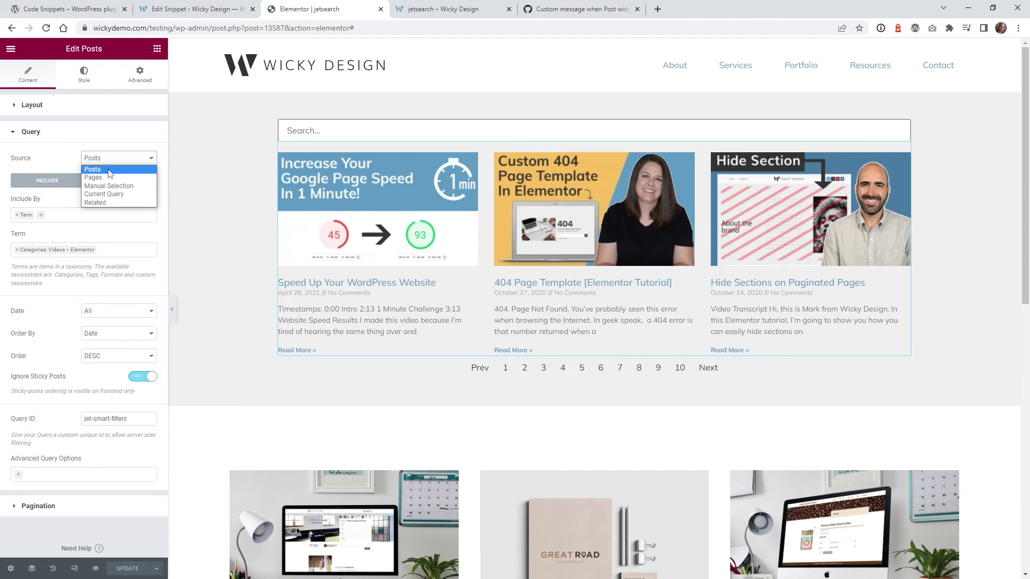
click(108, 190)
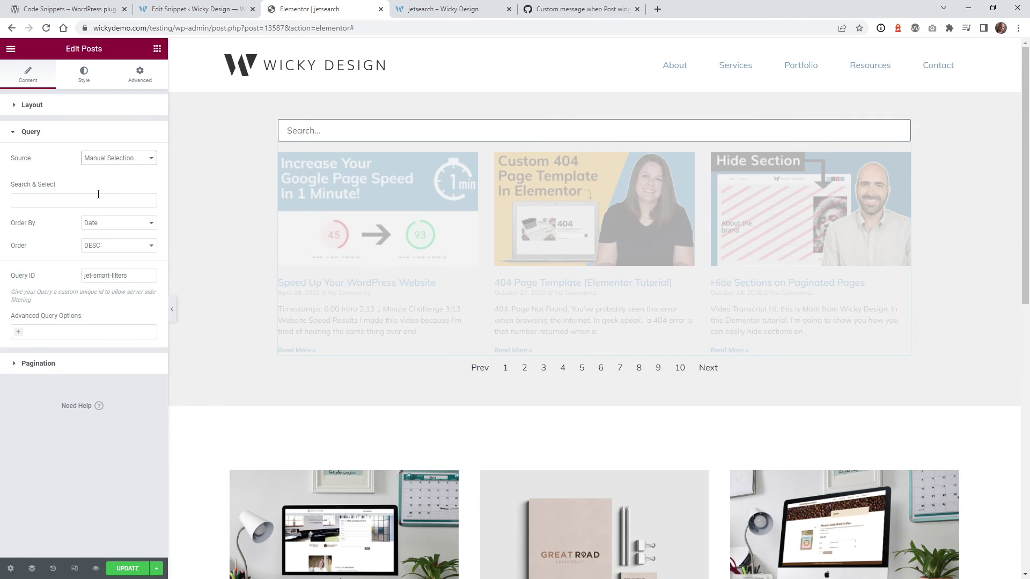